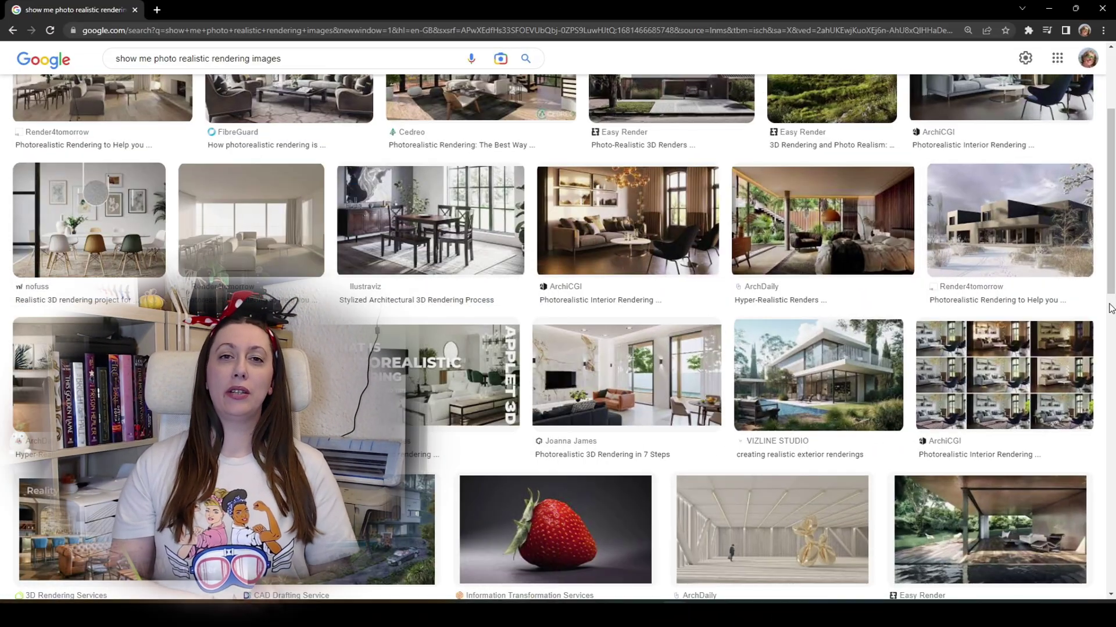
Scroll the photorealistic rendering results and open the Cad Crowd house cutaway preview.
scroll(1109, 308, down, 3)
scroll(1110, 308, down, 1)
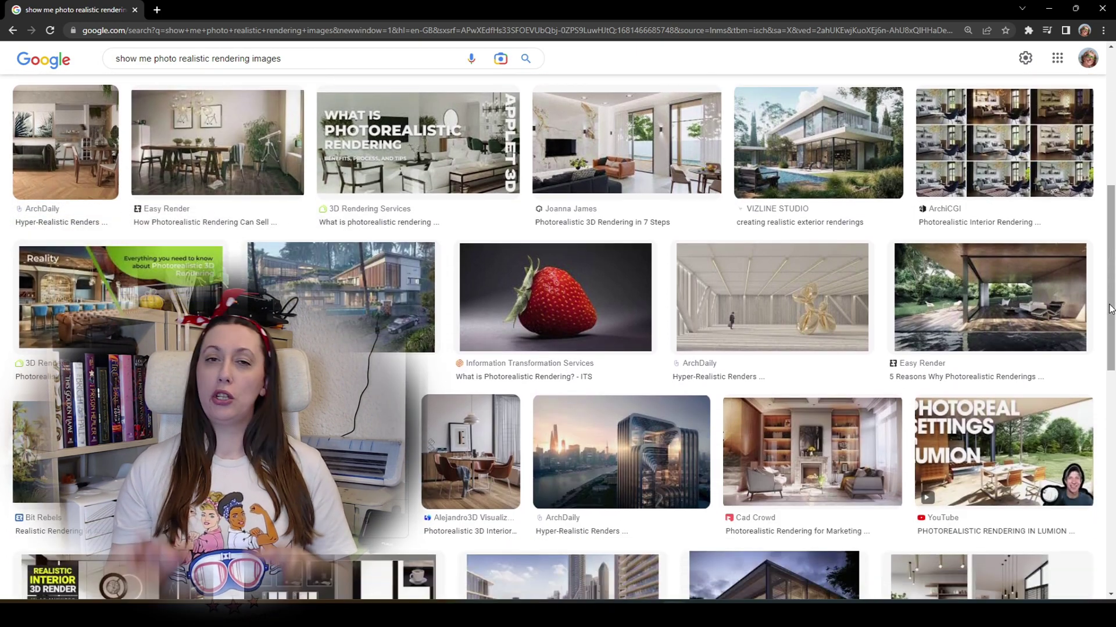
scroll(1110, 308, down, 1)
scroll(1109, 308, down, 2)
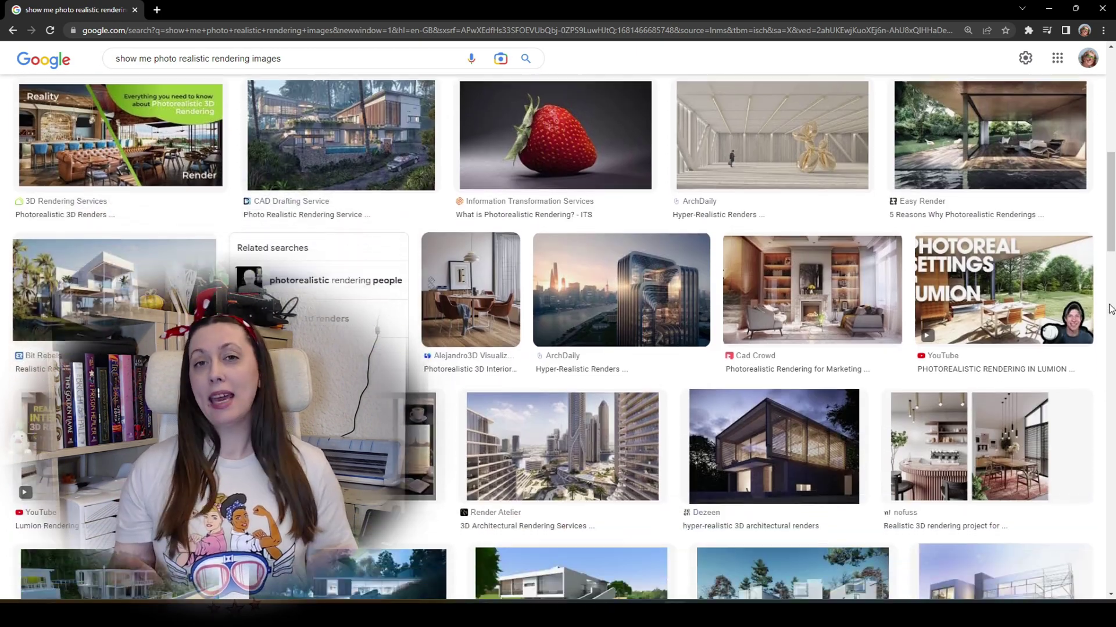
scroll(1110, 308, down, 2)
scroll(1110, 308, down, 1)
scroll(1109, 308, down, 2)
scroll(1109, 308, down, 1)
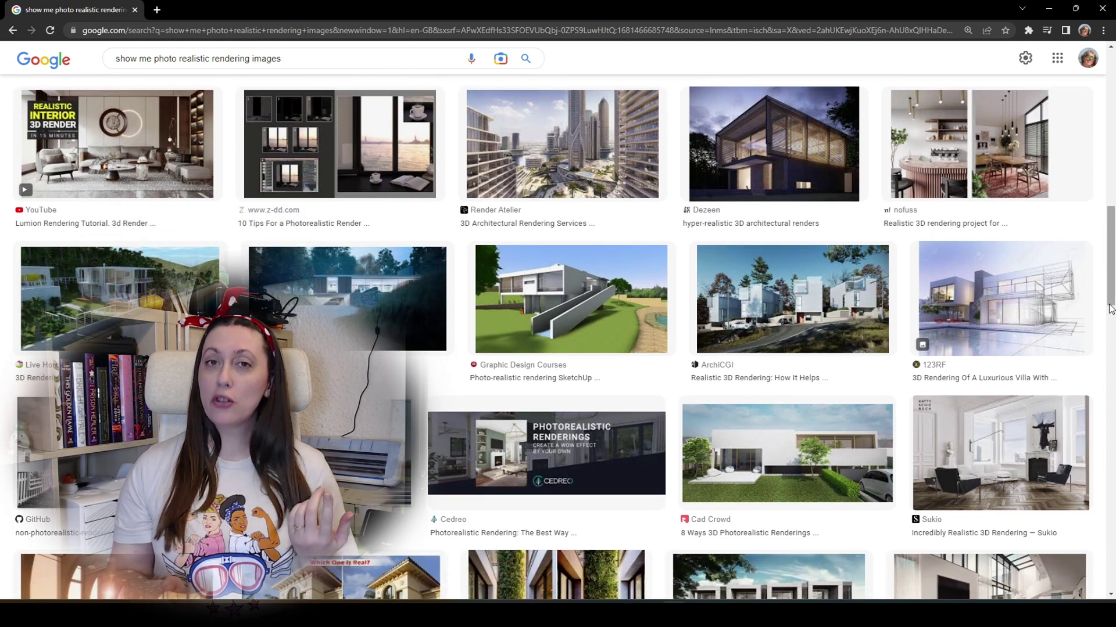
scroll(1110, 308, down, 1)
scroll(1109, 308, down, 1)
scroll(1110, 308, down, 1)
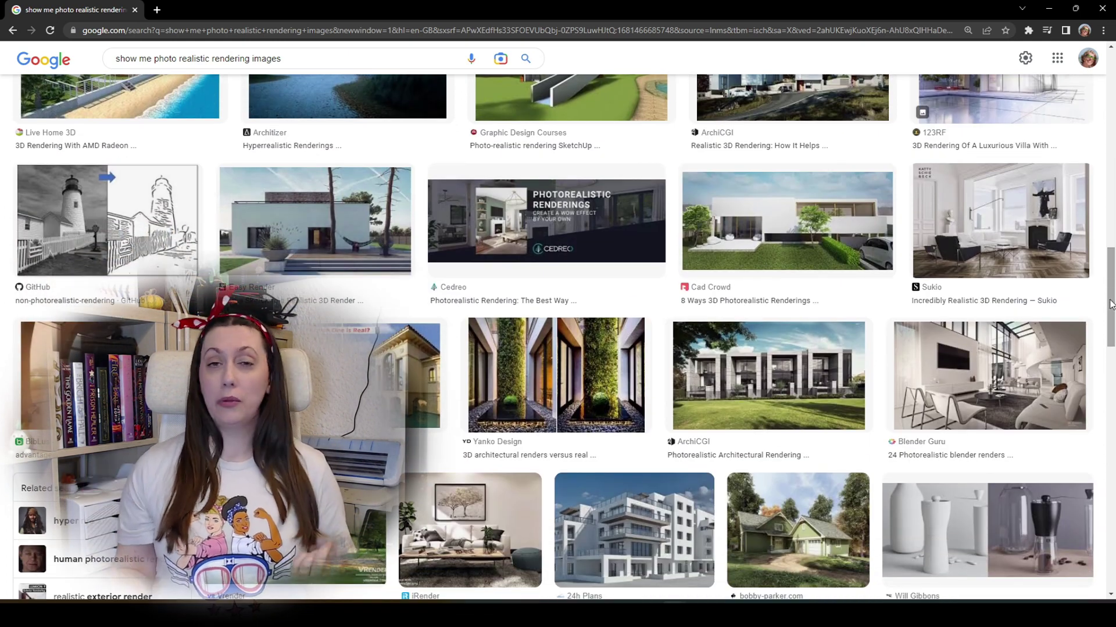
click(843, 232)
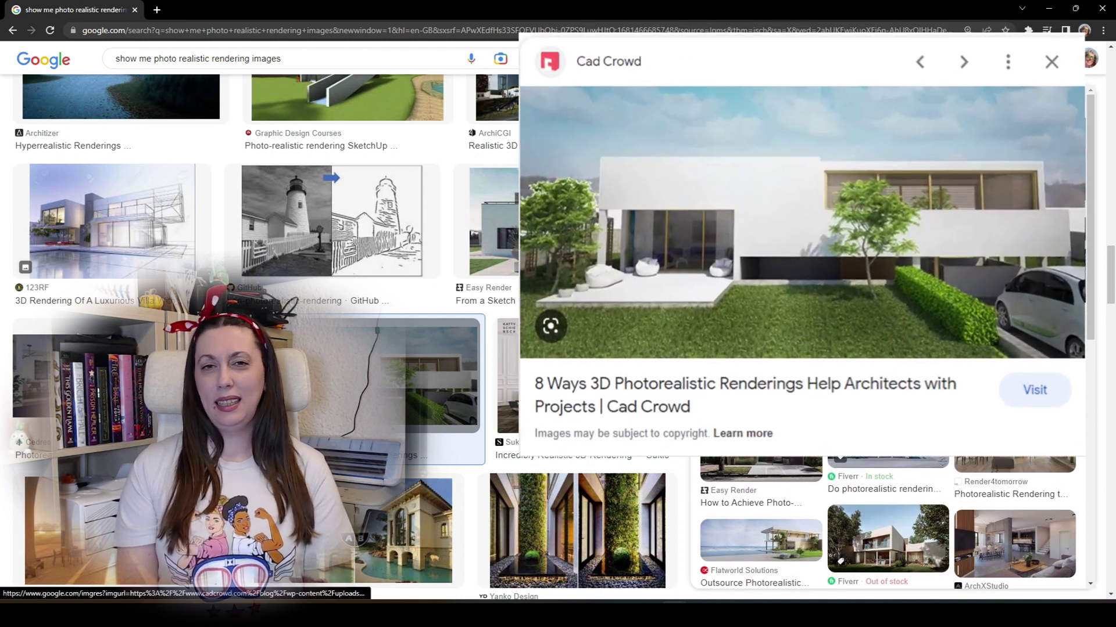
Scroll further through the results and step the preview on to the next rendering.
scroll(1107, 349, down, 3)
scroll(1107, 360, down, 3)
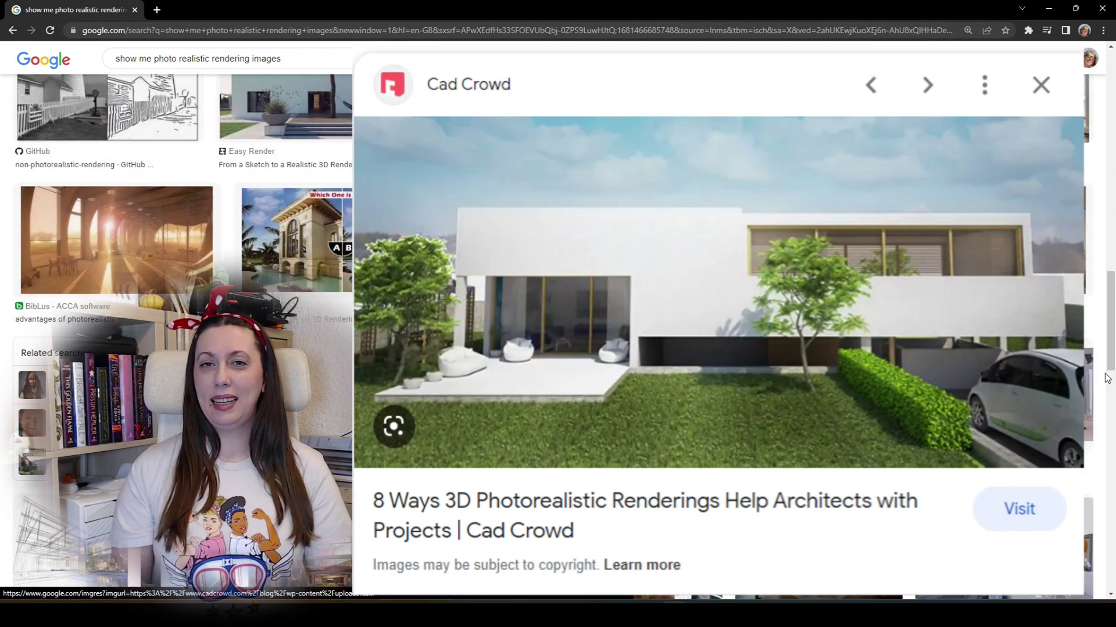
scroll(1107, 372, down, 3)
scroll(1106, 378, down, 3)
scroll(1106, 379, down, 2)
scroll(1107, 378, down, 2)
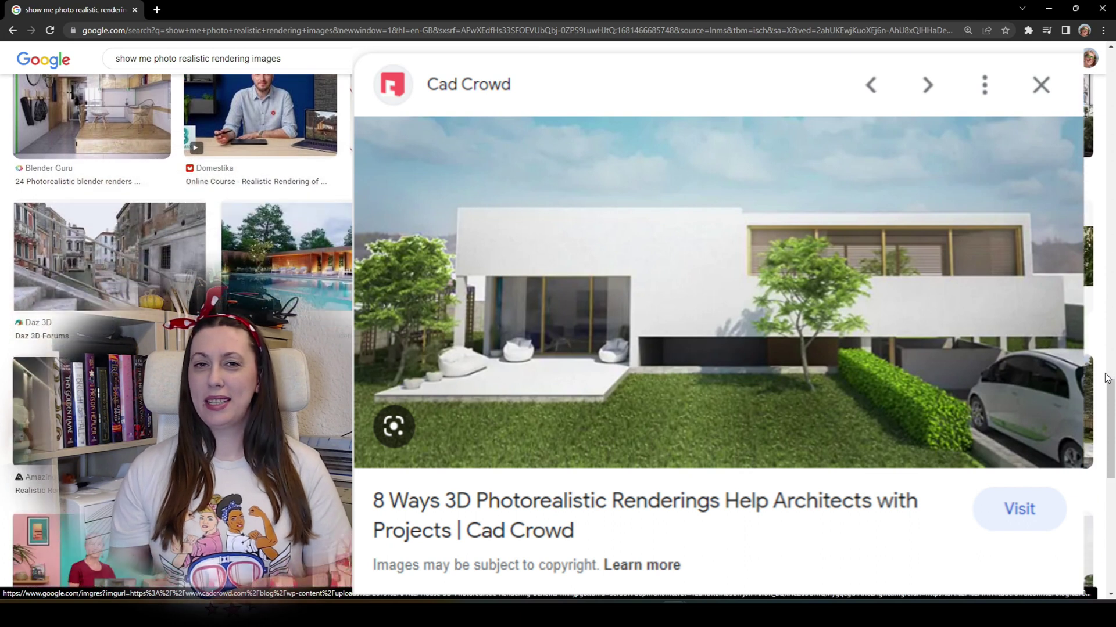
scroll(1107, 379, down, 2)
scroll(1107, 378, down, 2)
scroll(1107, 378, down, 2)
scroll(1107, 378, down, 2)
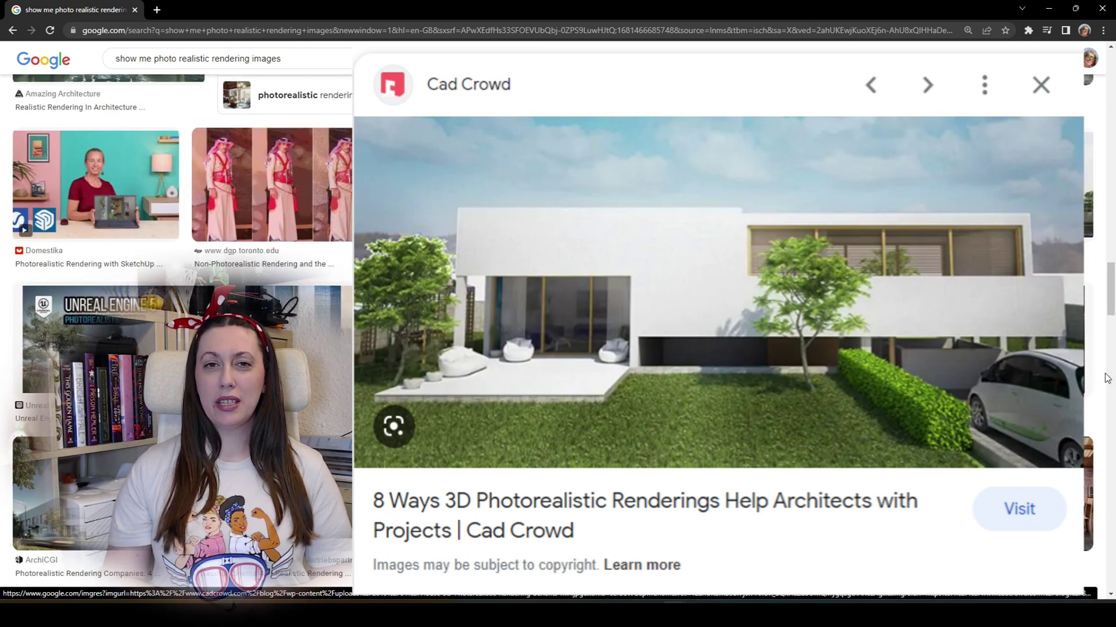
scroll(1107, 379, down, 2)
scroll(1106, 379, down, 2)
scroll(1107, 378, down, 2)
scroll(1106, 378, down, 2)
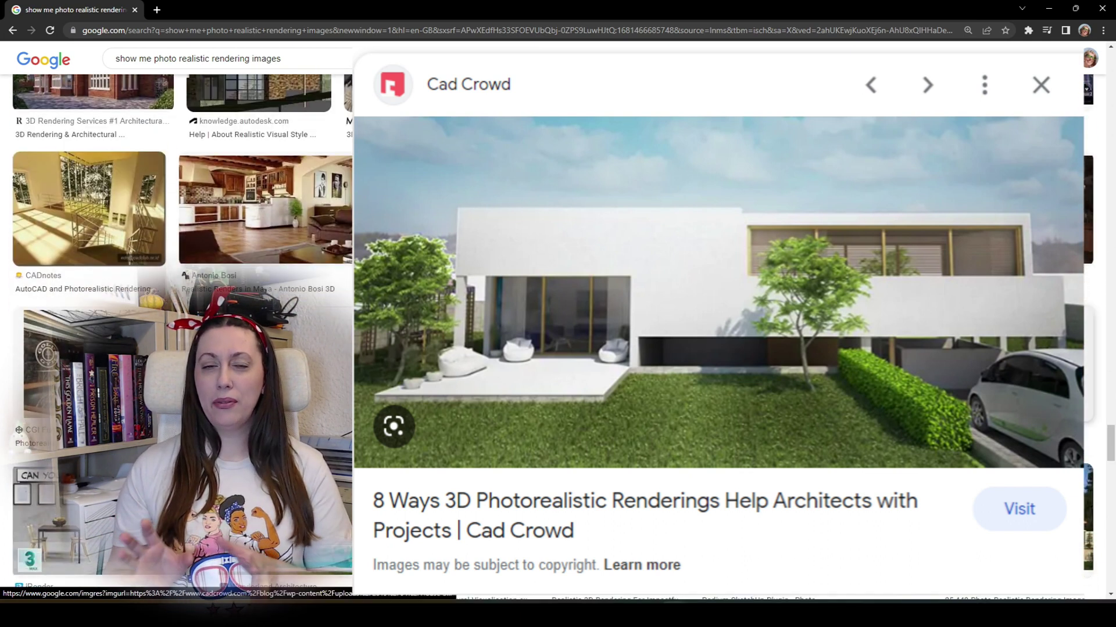
key(Right)
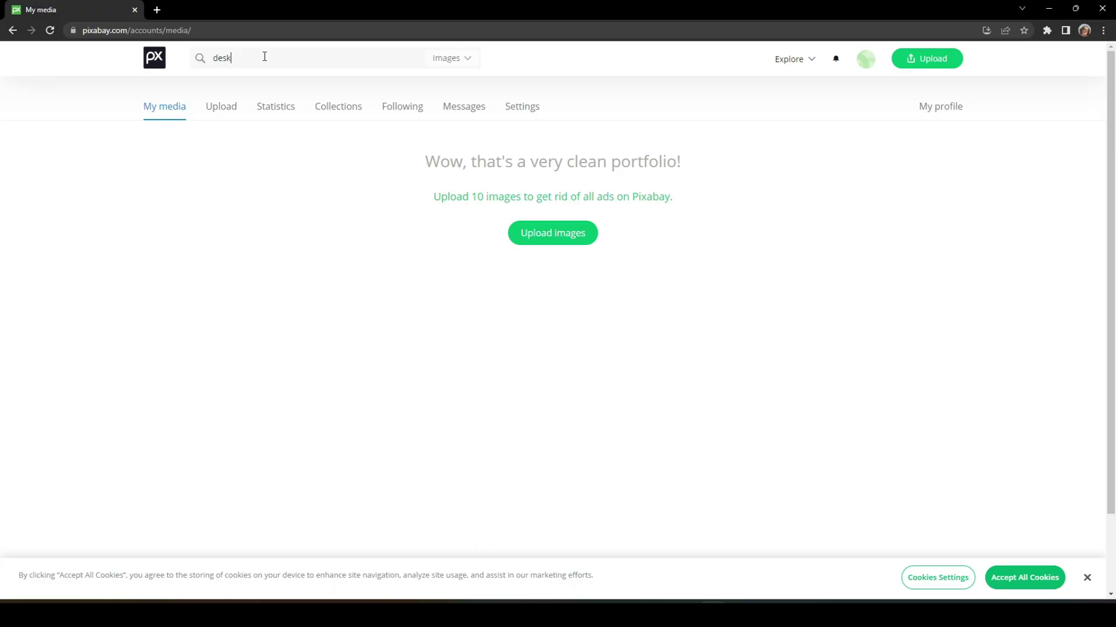
Search Pixabay for 'desk' and browse the free desk photo results.
key(Return)
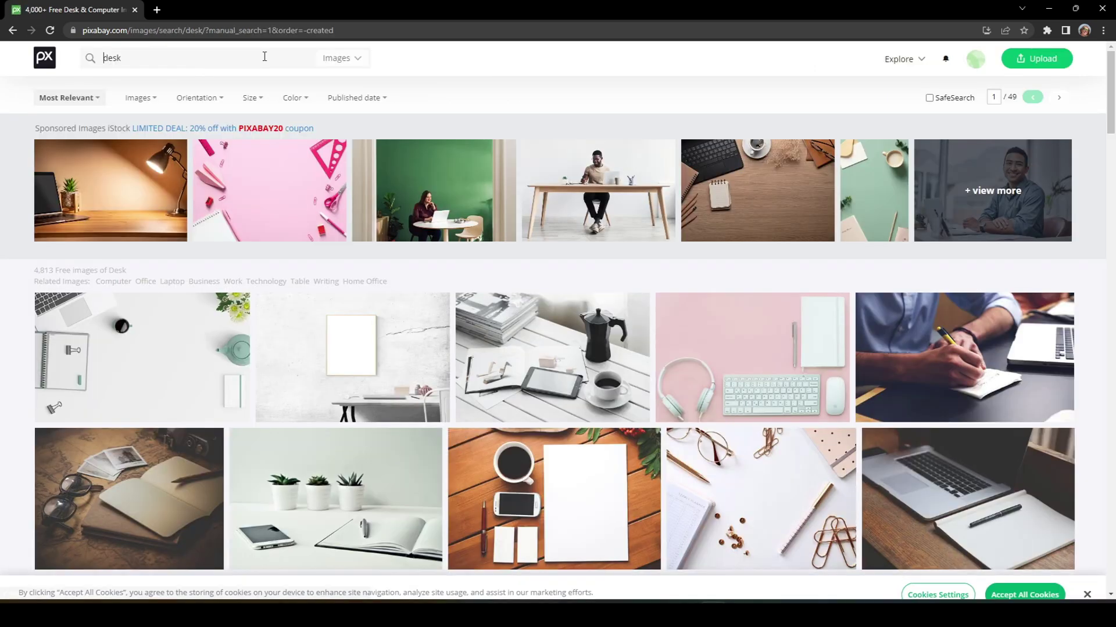
mouse_move(721, 333)
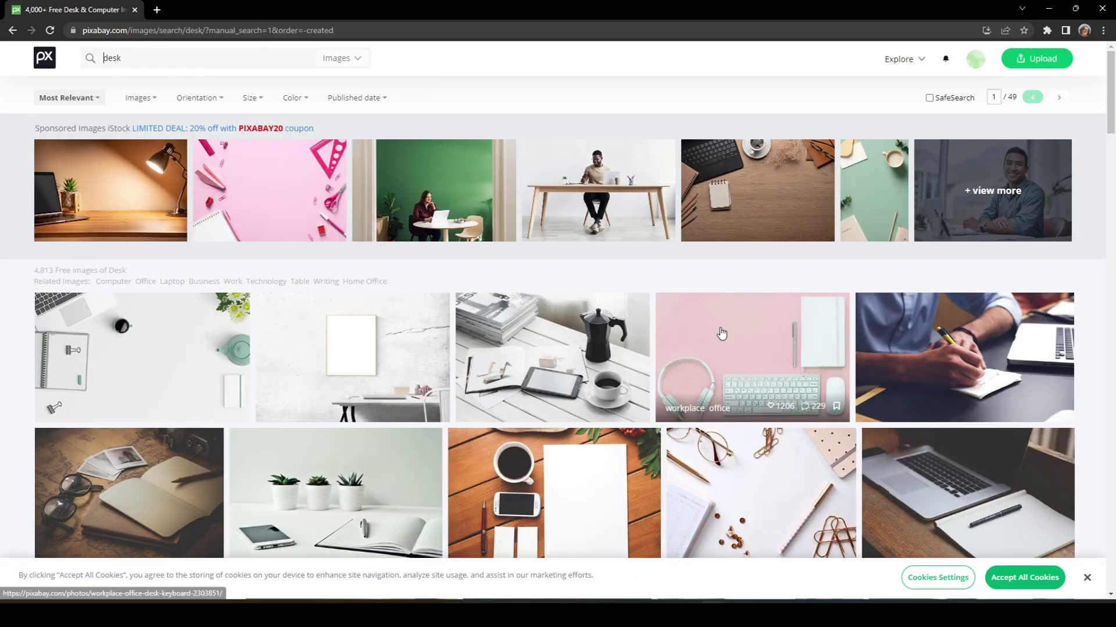
scroll(721, 333, down, 2)
scroll(723, 314, down, 2)
scroll(726, 291, down, 1)
scroll(728, 267, down, 2)
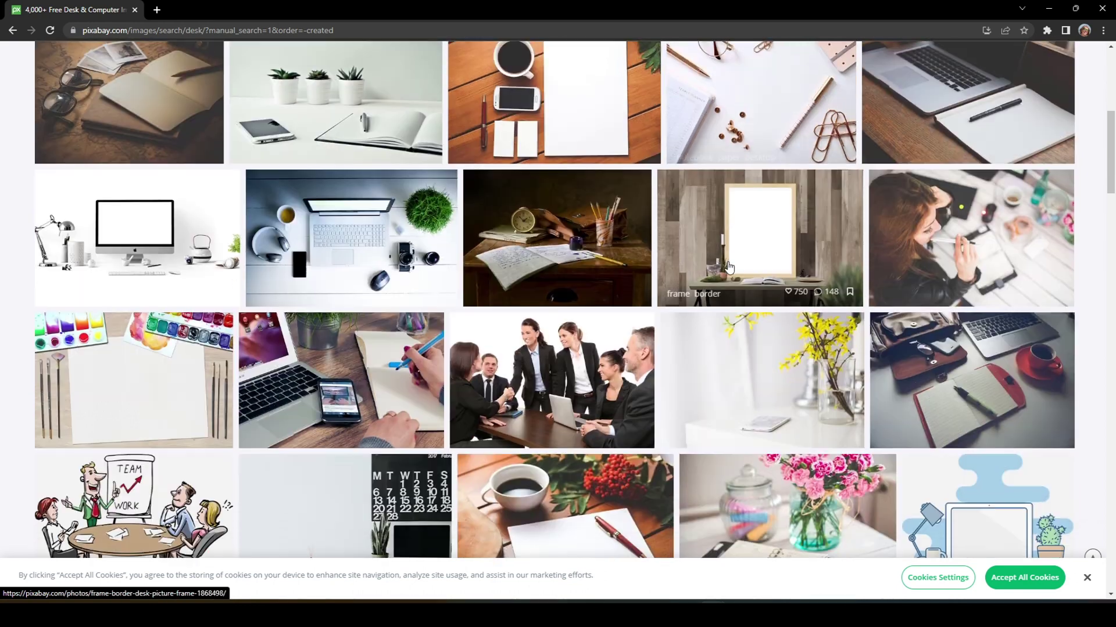
scroll(728, 267, down, 3)
scroll(749, 232, down, 2)
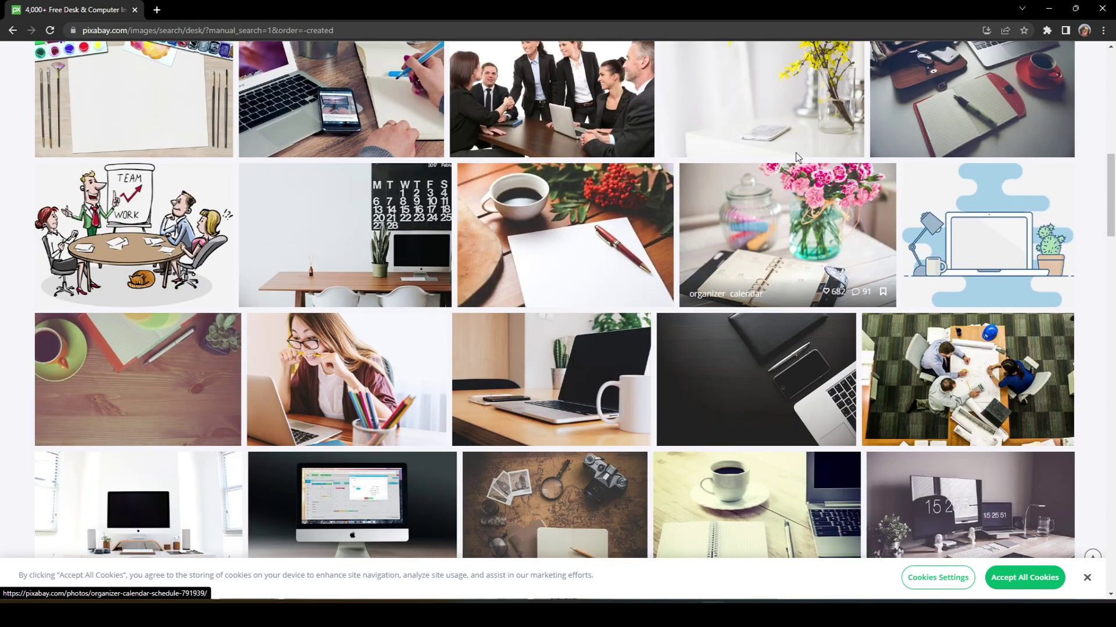
scroll(801, 192, down, 1)
scroll(804, 227, up, 1)
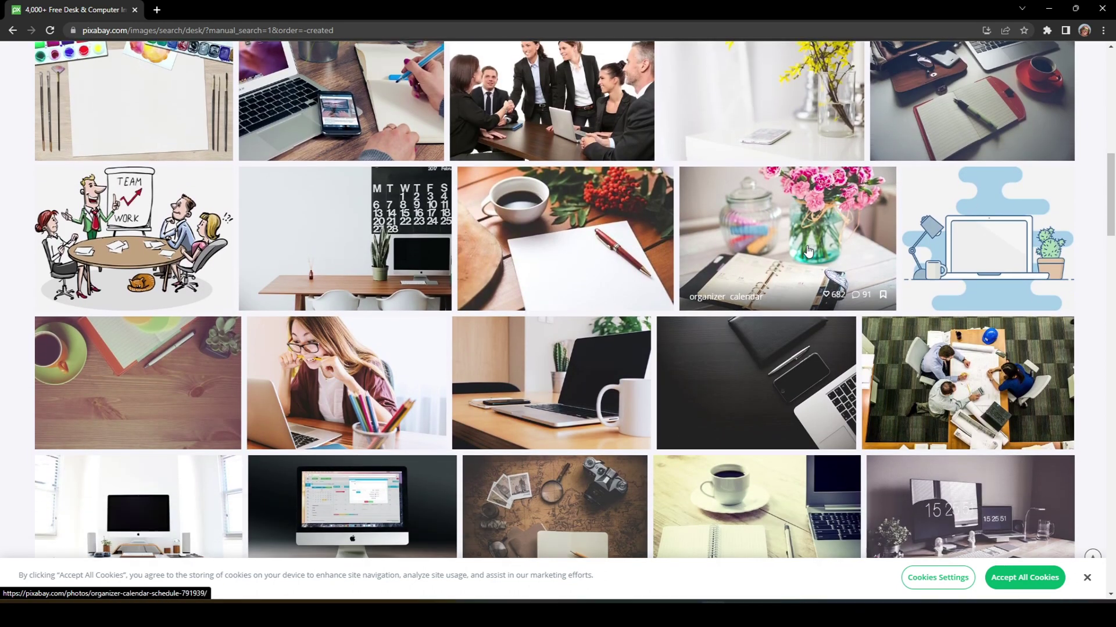
scroll(811, 244, down, 1)
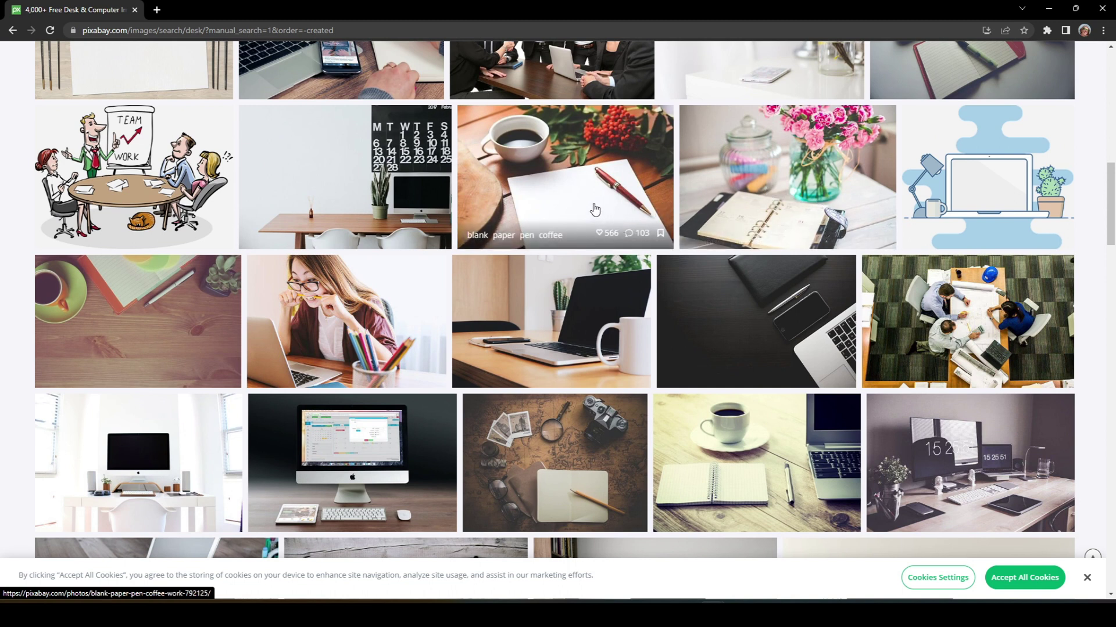
scroll(755, 186, down, 1)
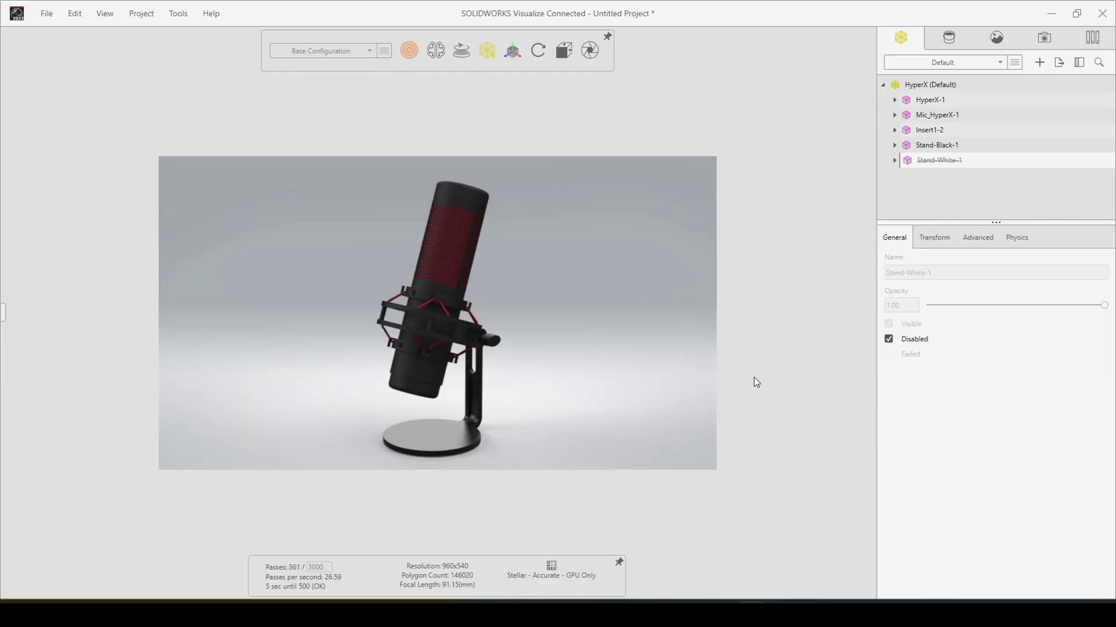
Replace the Studio Soft Grey 12 backplate with the home-office-599475.jpg desk photo.
click(997, 42)
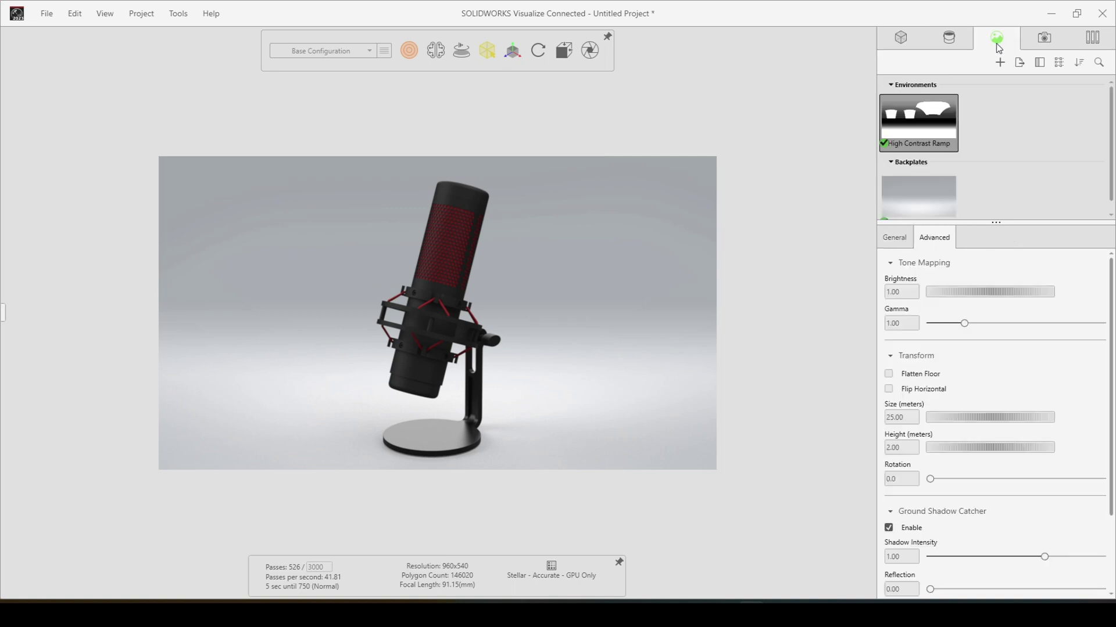
scroll(914, 138, down, 1)
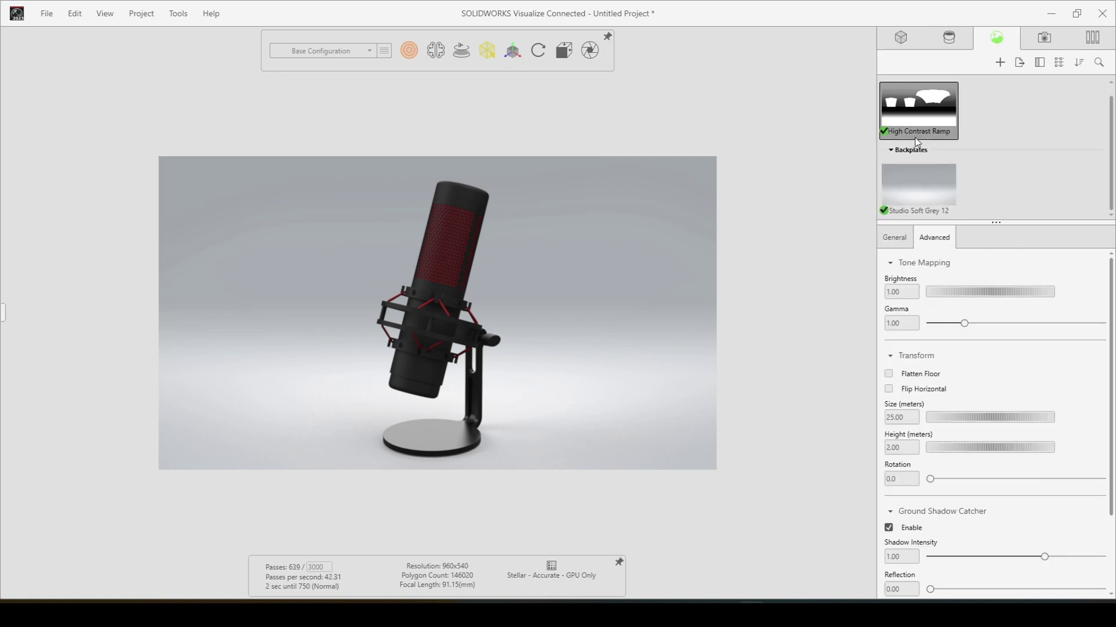
click(929, 186)
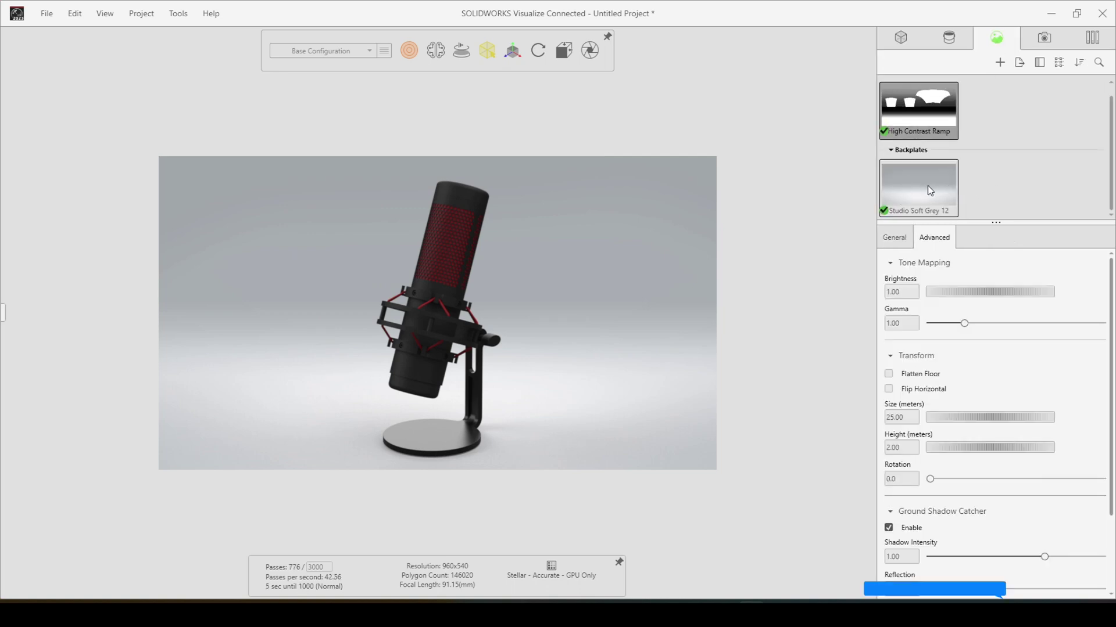
click(1087, 273)
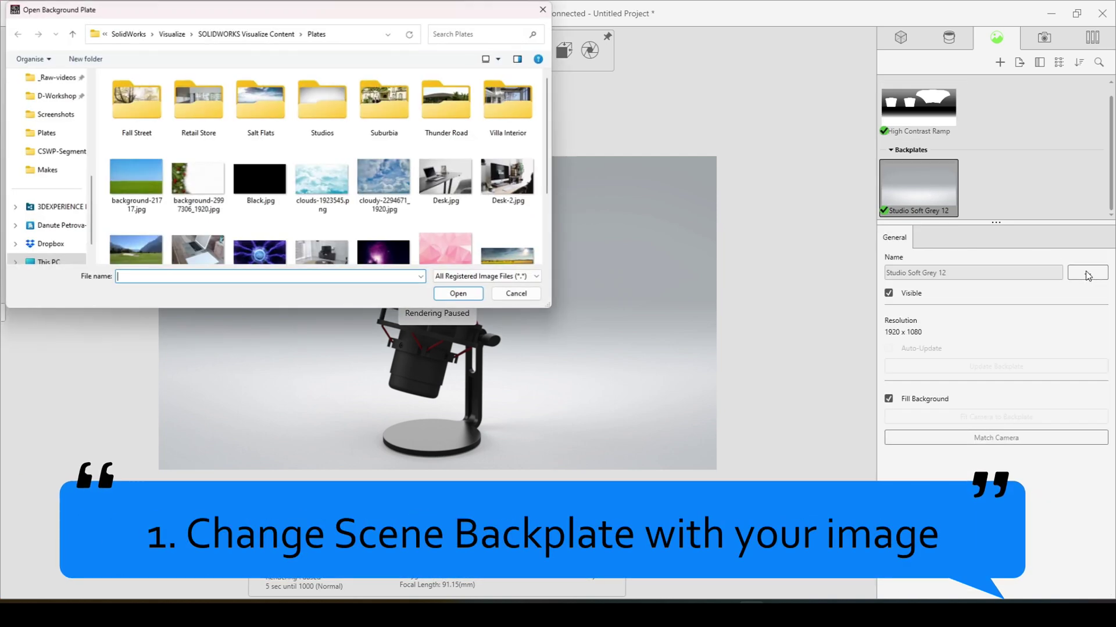
scroll(476, 205, down, 1)
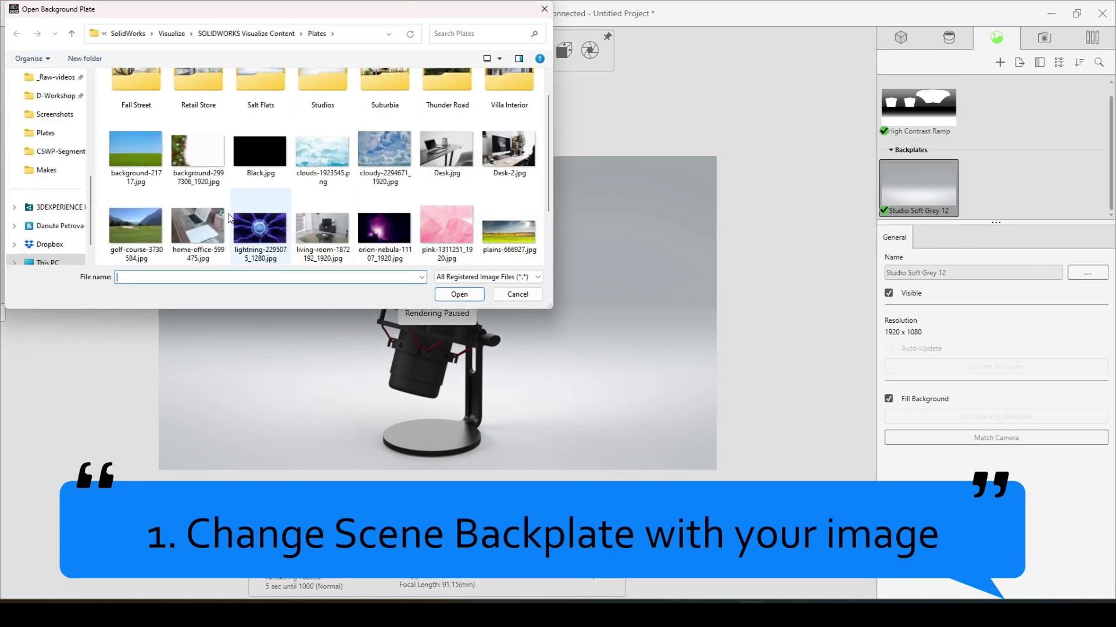
scroll(325, 192, down, 2)
double_click(192, 150)
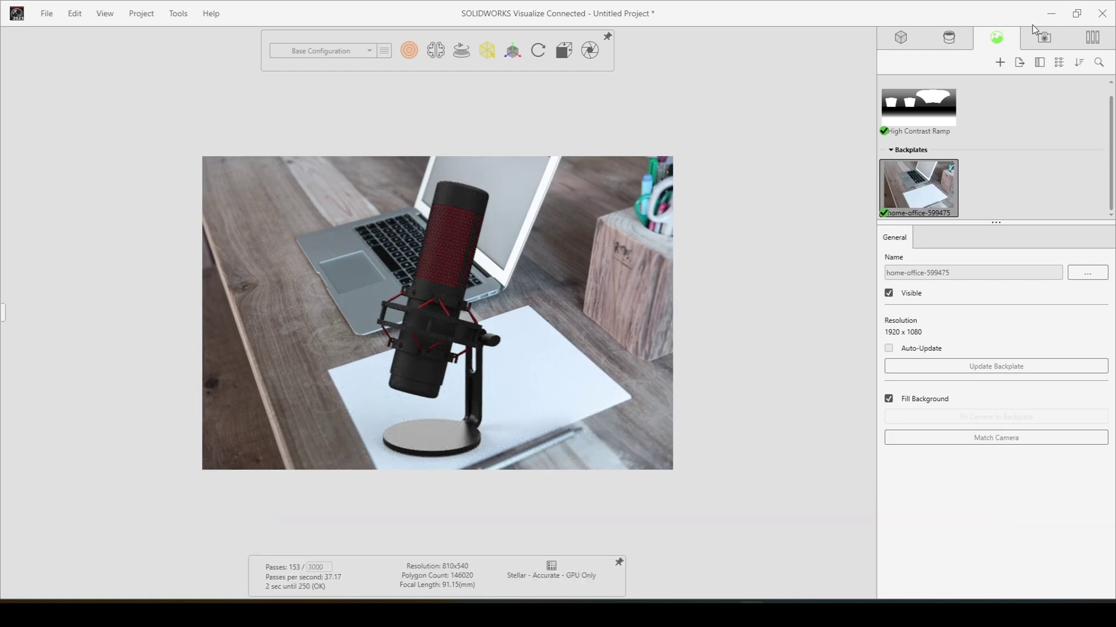
Add a new camera and, in Preview mode, raise its perspective to about 40.
click(1043, 38)
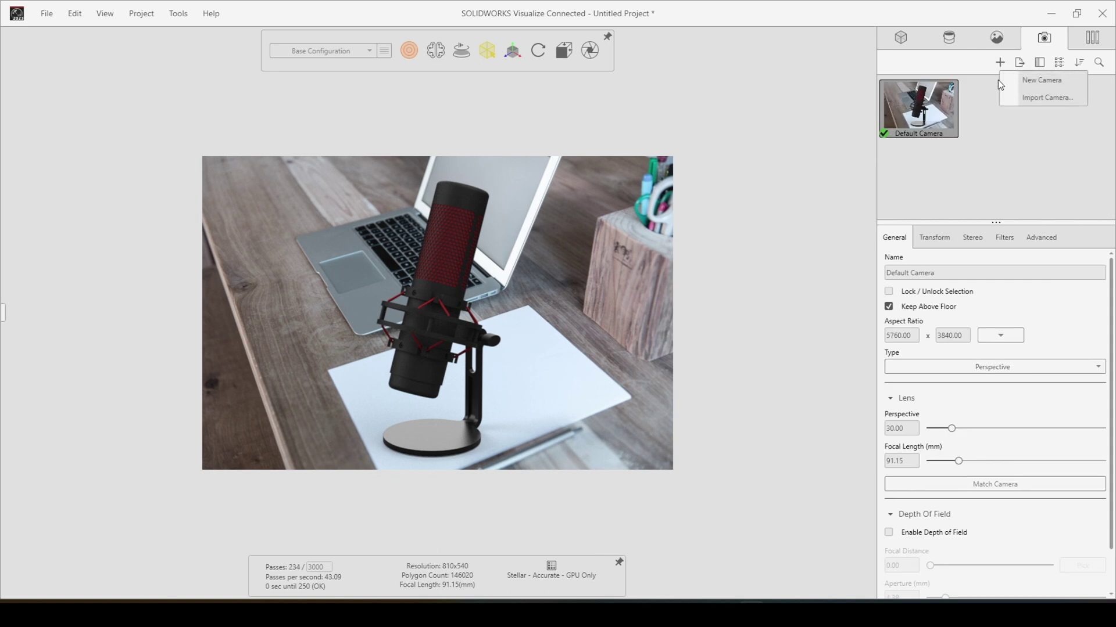
click(1026, 82)
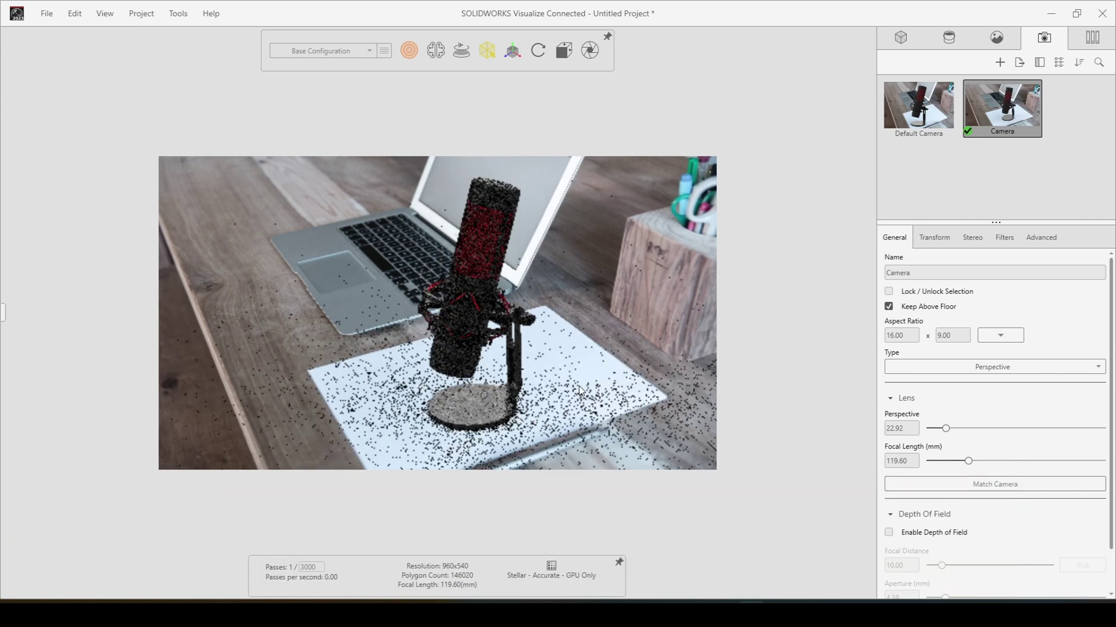
click(409, 52)
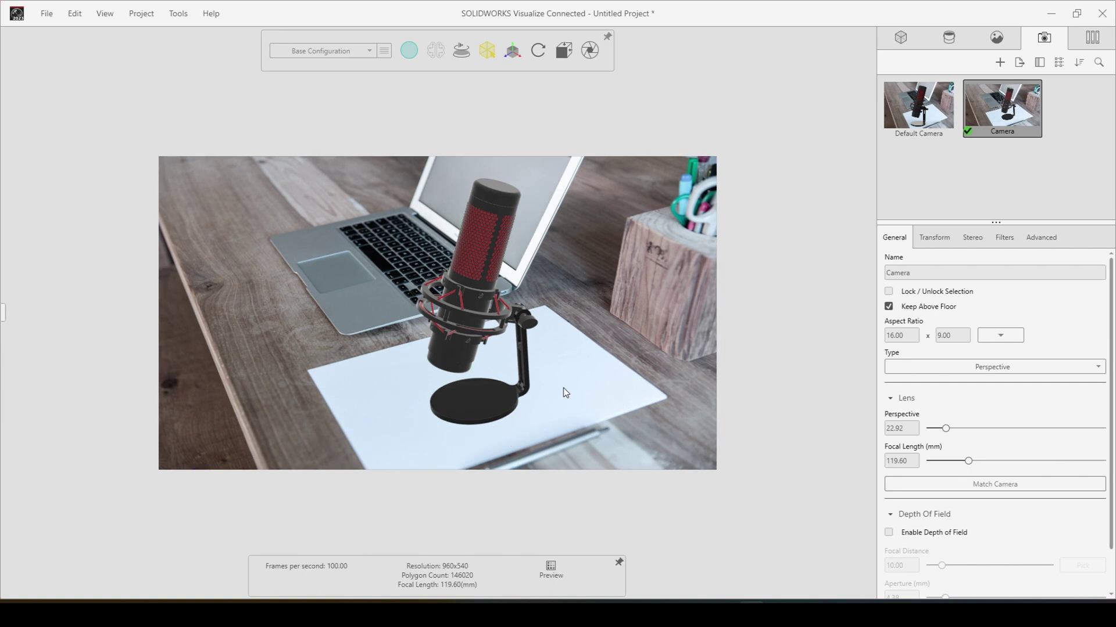
drag(946, 428, 962, 429)
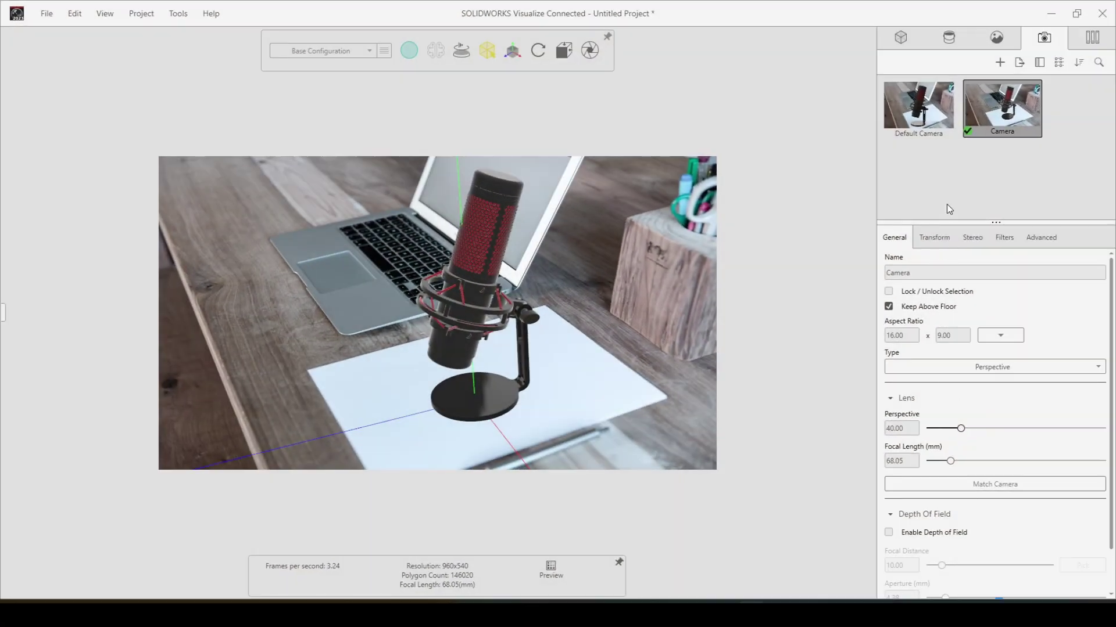
Lock the matched camera, hide the manipulator axes, and return to Accurate rendering.
click(889, 291)
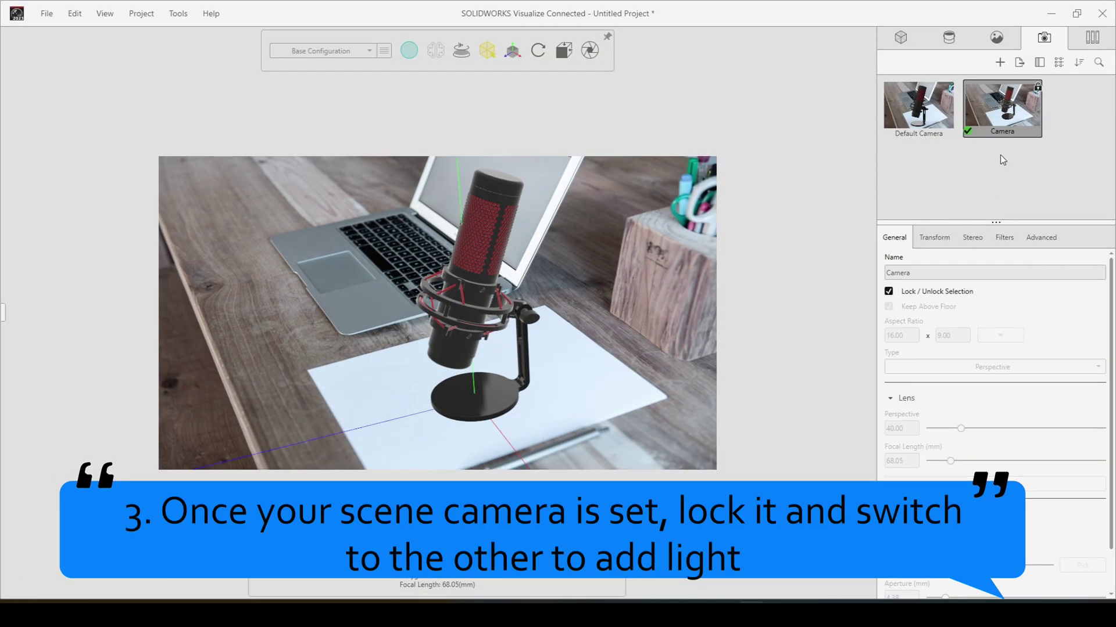
click(597, 321)
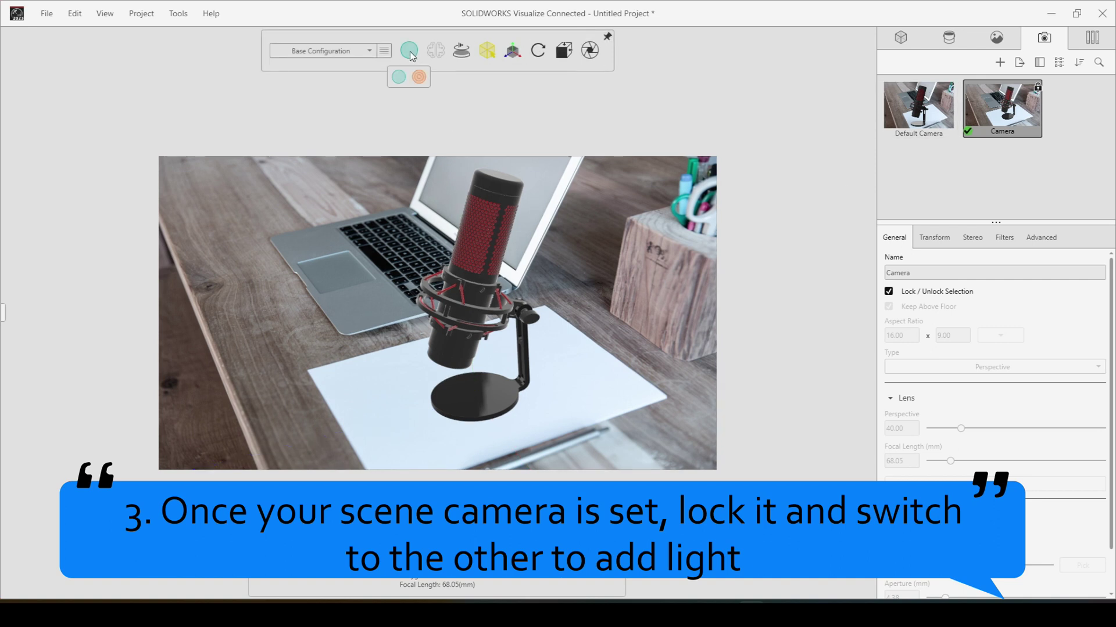
click(417, 79)
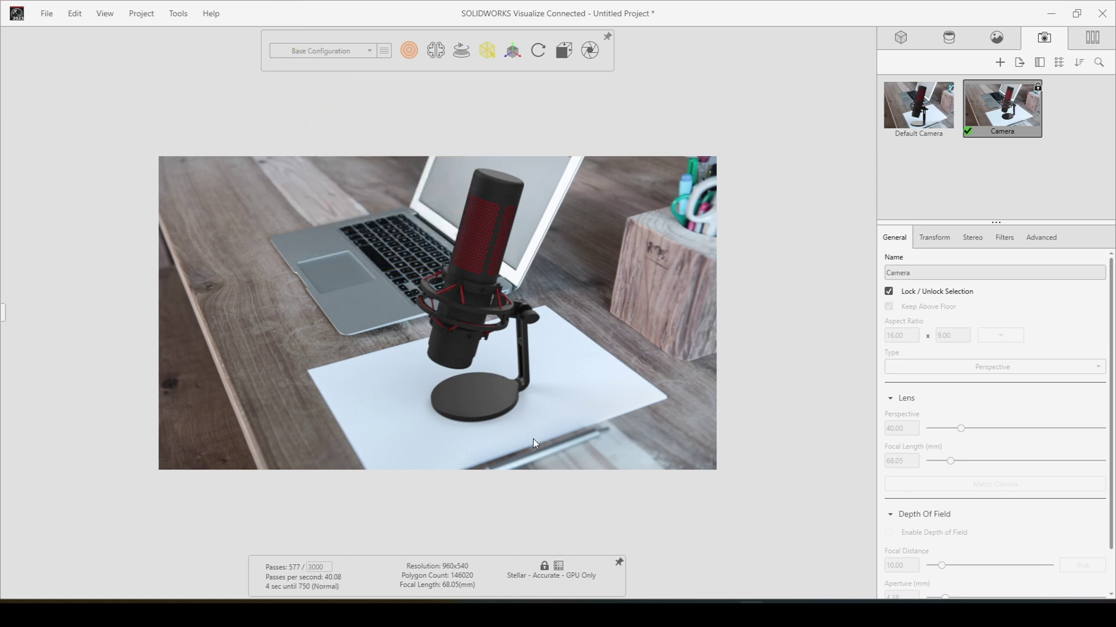
click(997, 37)
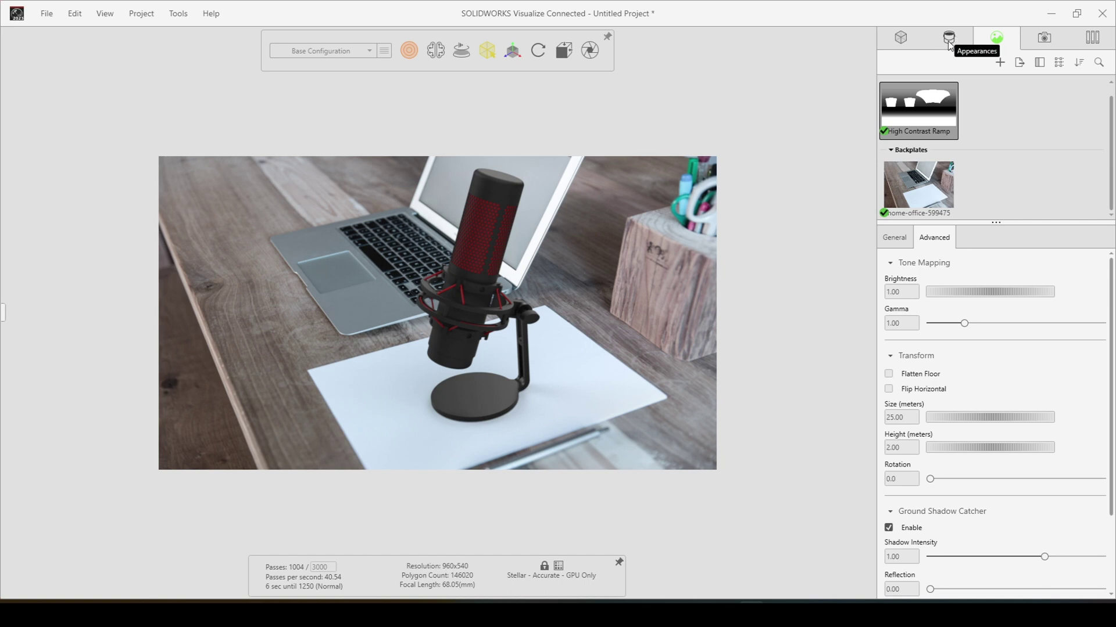
Activate Default Camera and add a new light matching the current camera view.
click(1044, 39)
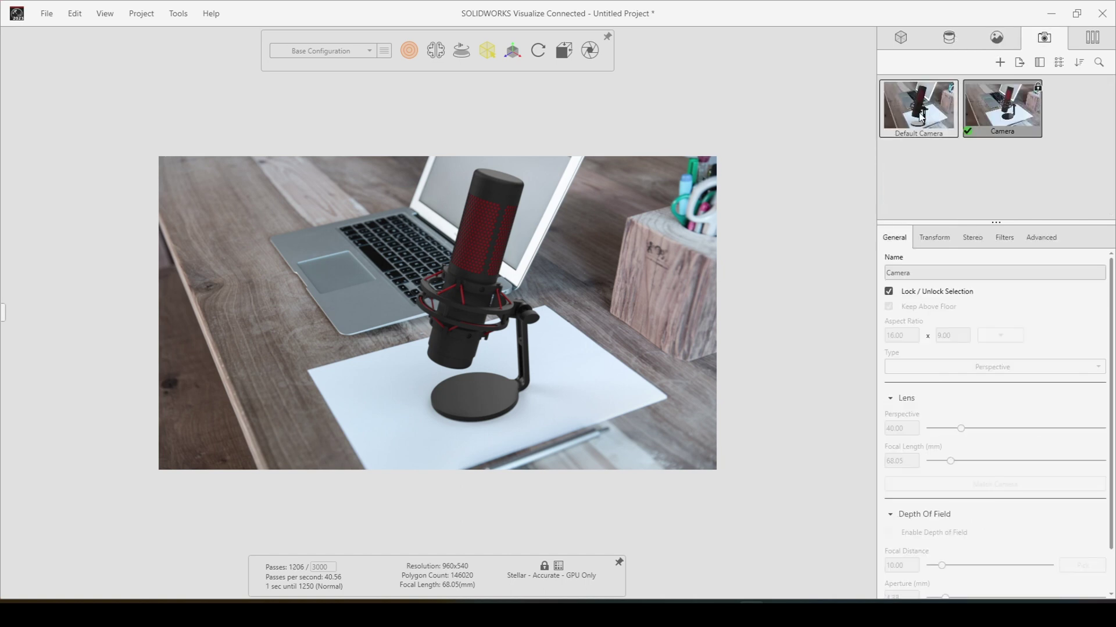
double_click(921, 117)
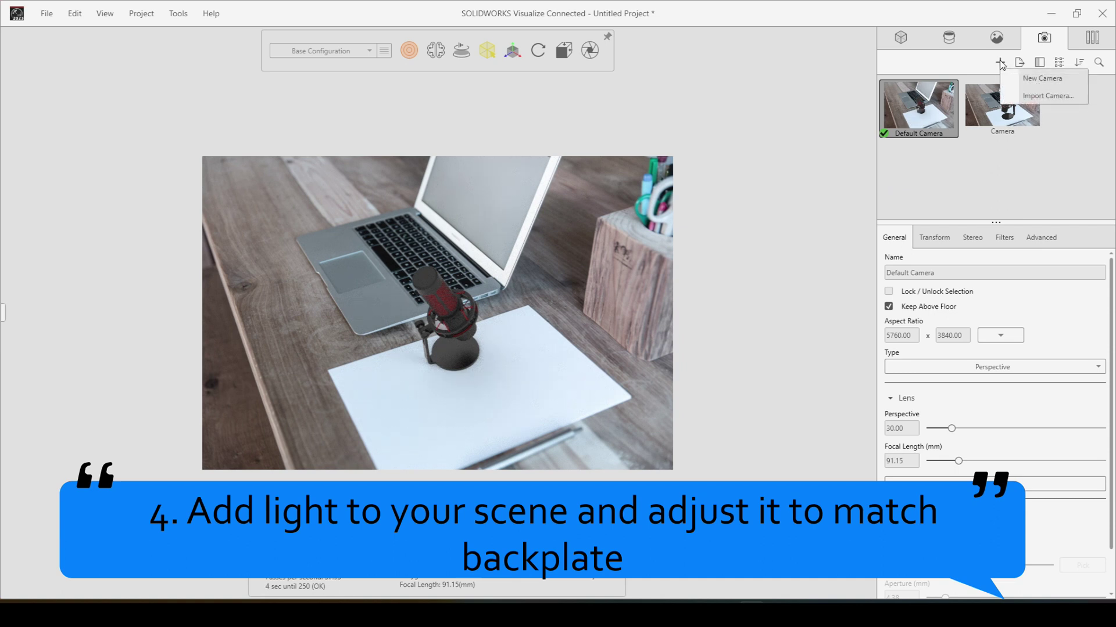
click(997, 39)
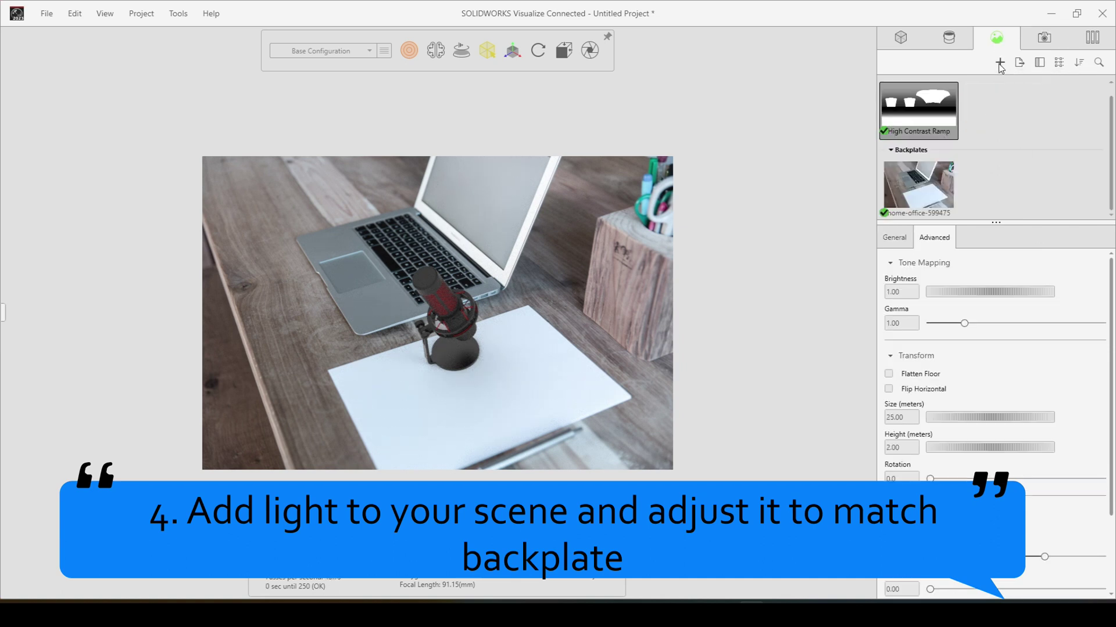
click(999, 63)
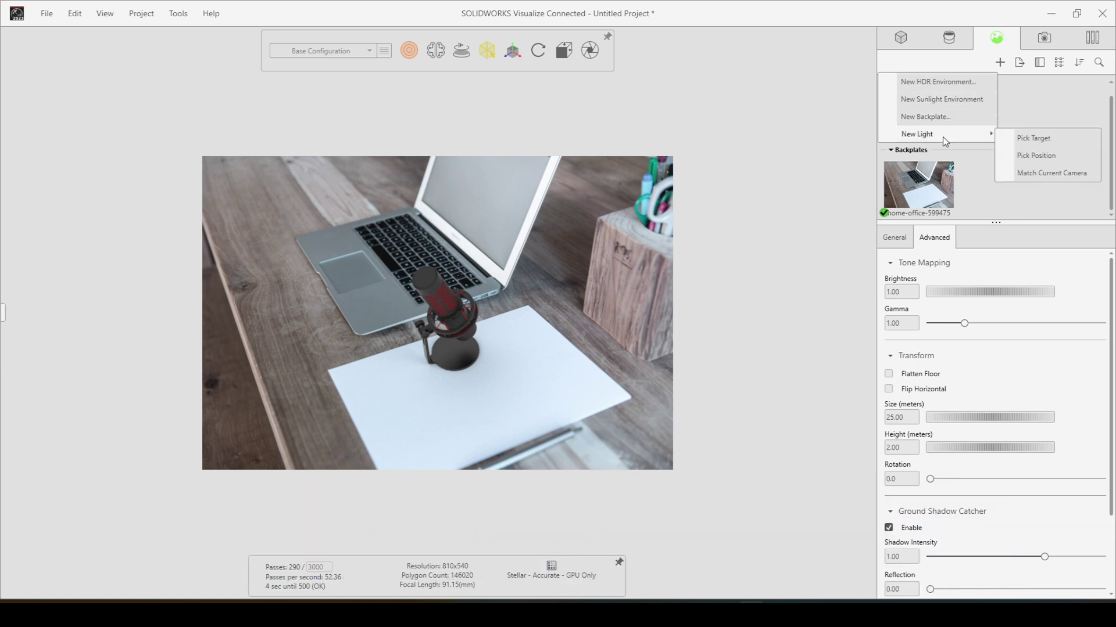
mouse_move(932, 133)
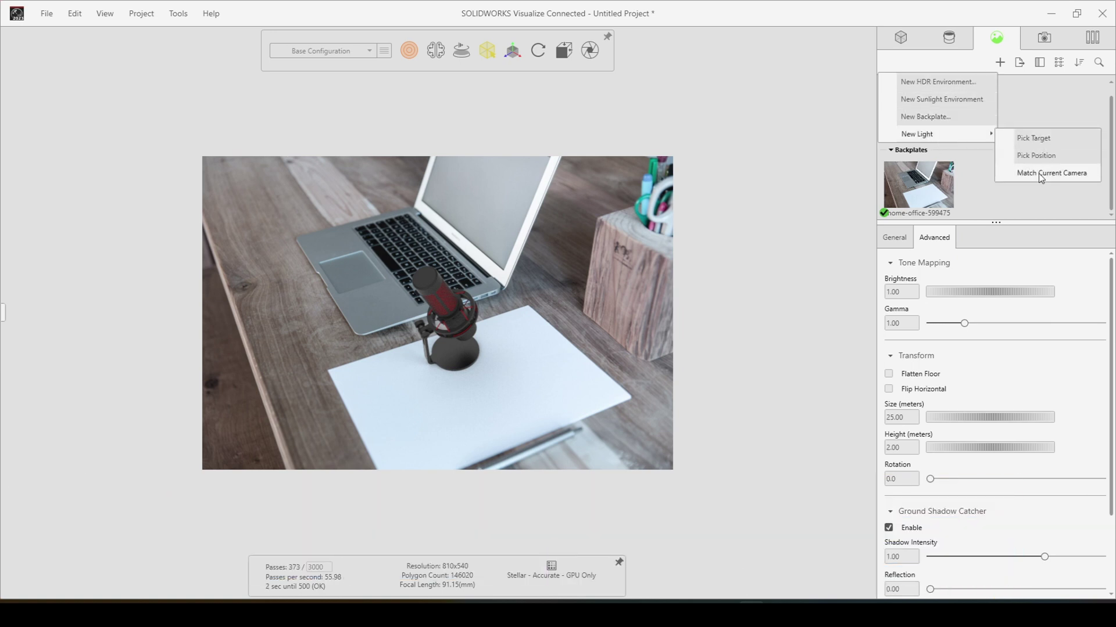
click(1040, 177)
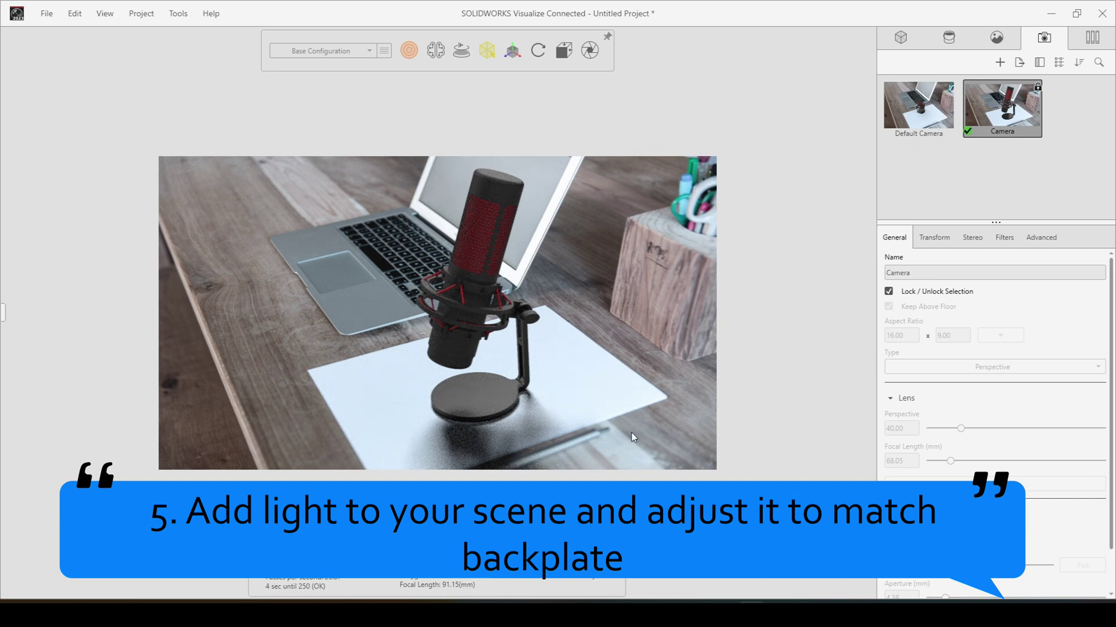
Select the new light and widen its rectangle for softer lighting.
click(995, 39)
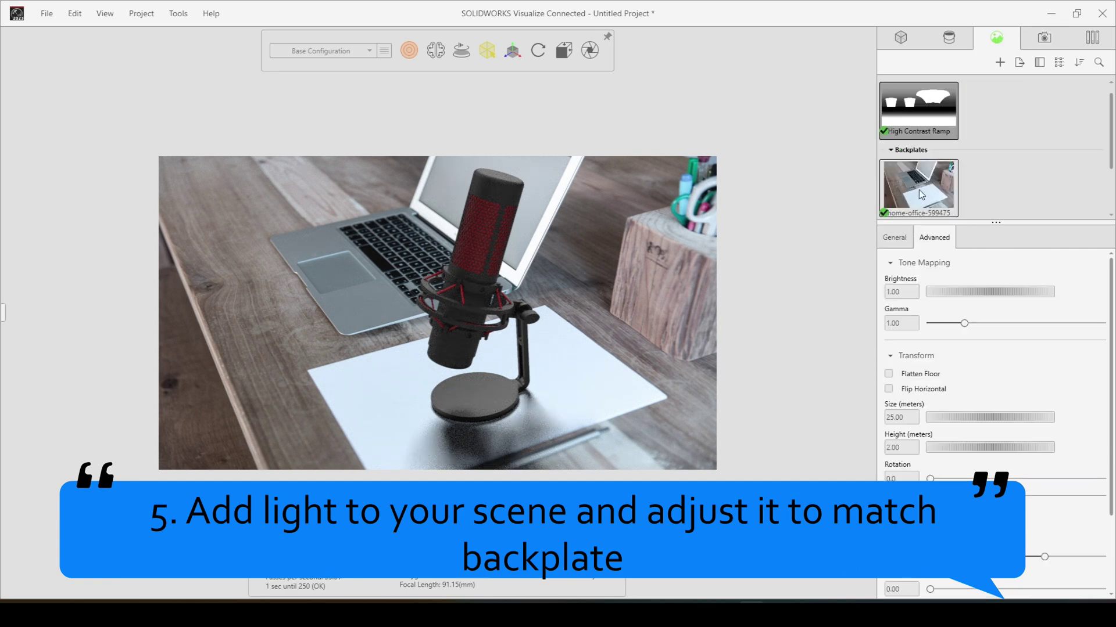
click(916, 211)
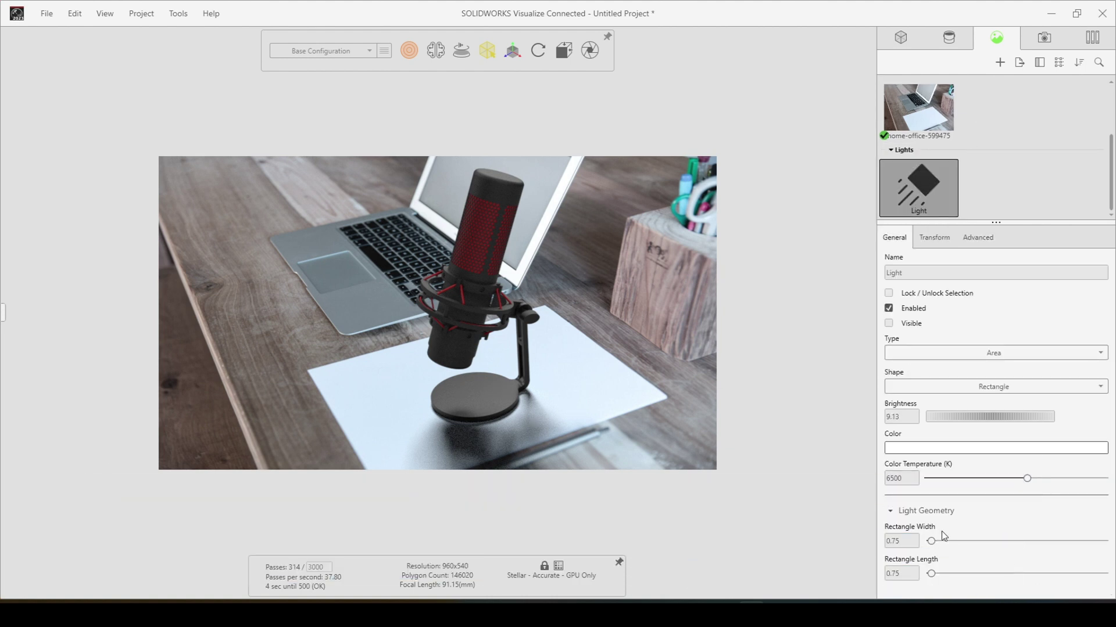
drag(931, 541, 934, 540)
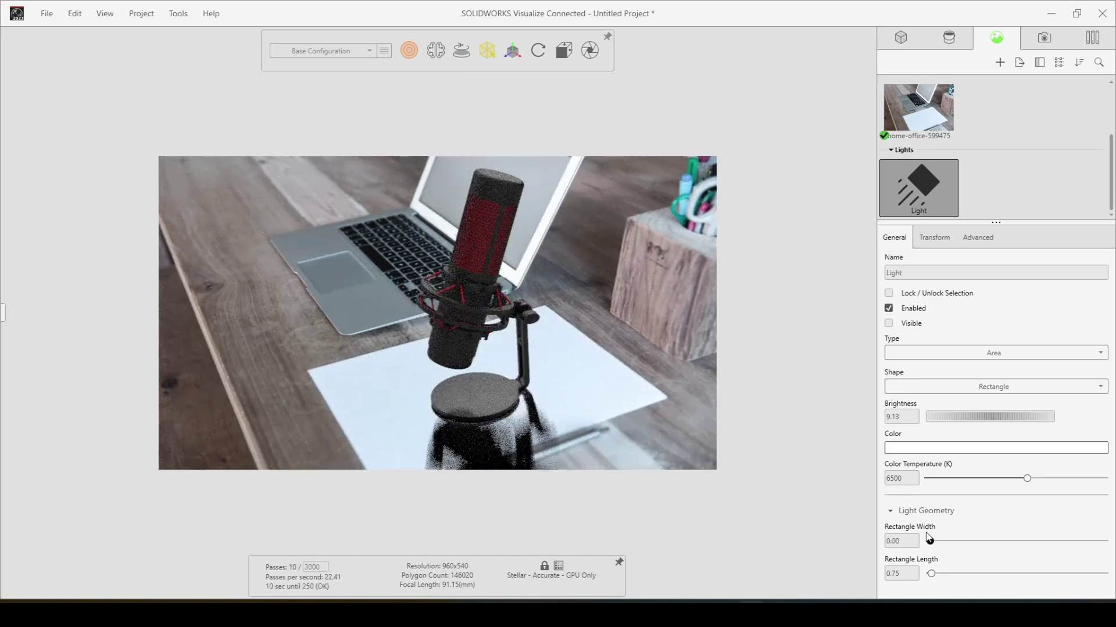
drag(933, 540, 937, 540)
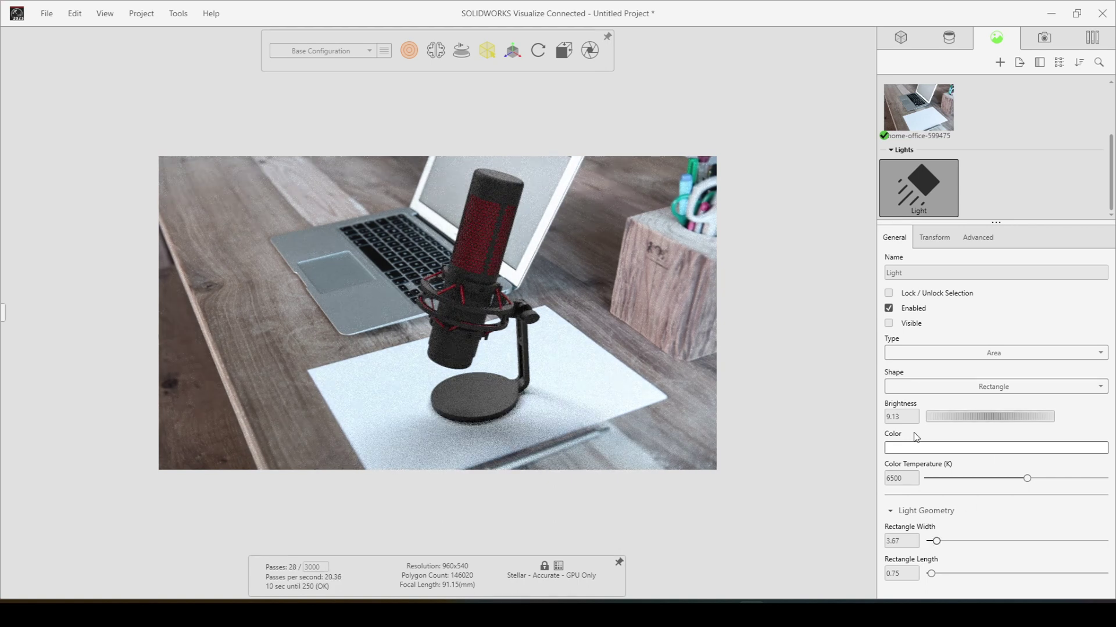
Adjust the light's longitude, latitude and distance, resizing its rectangle along the way.
click(933, 237)
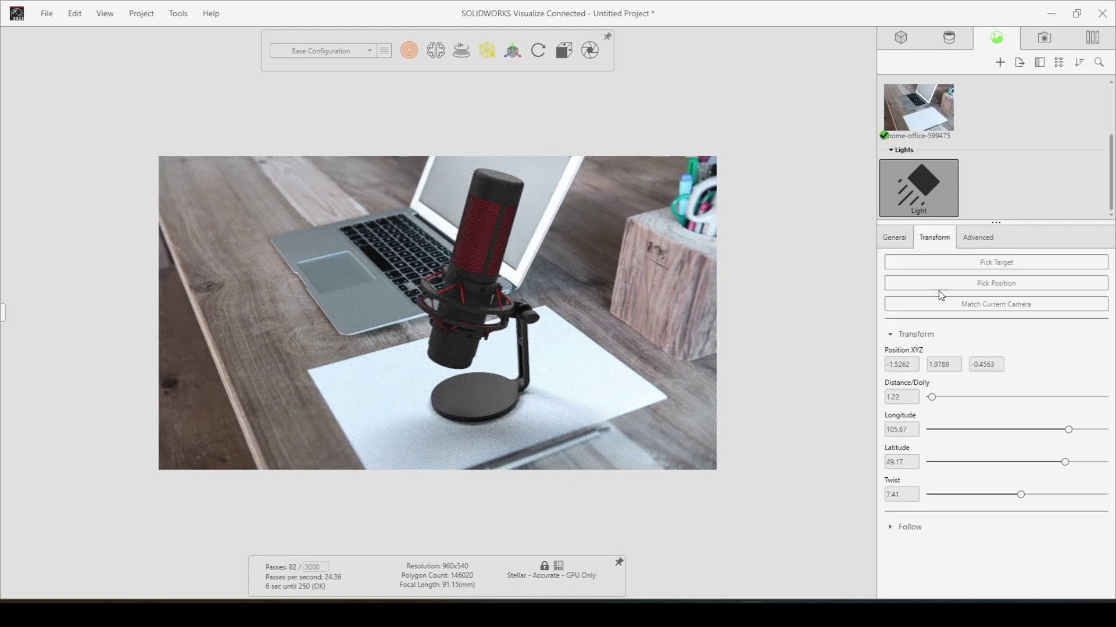
drag(1064, 462, 1103, 462)
drag(1068, 429, 1044, 430)
click(894, 237)
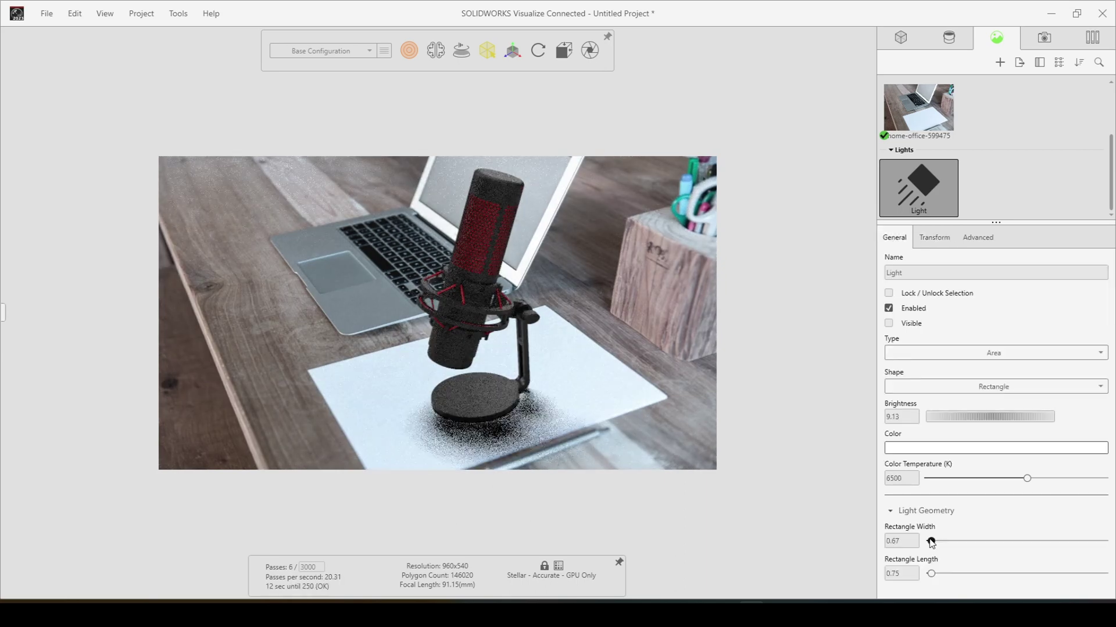
drag(933, 573, 952, 573)
click(934, 237)
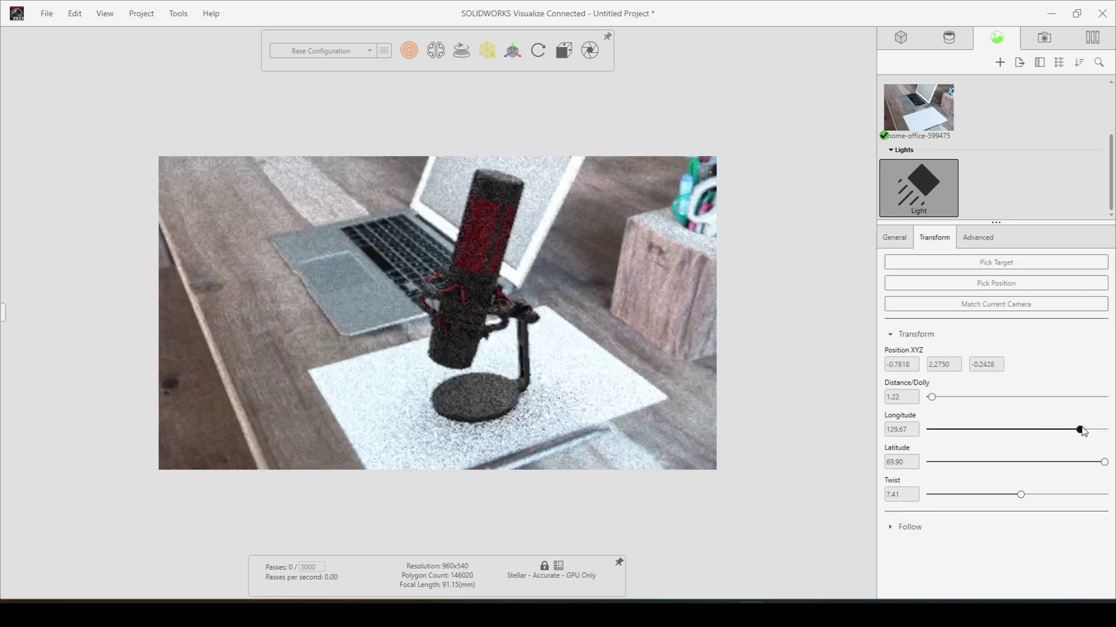
drag(1103, 461, 1081, 463)
drag(932, 397, 979, 397)
Reshape the light into a wider, shorter rectangle and set brightness to 13.
click(895, 237)
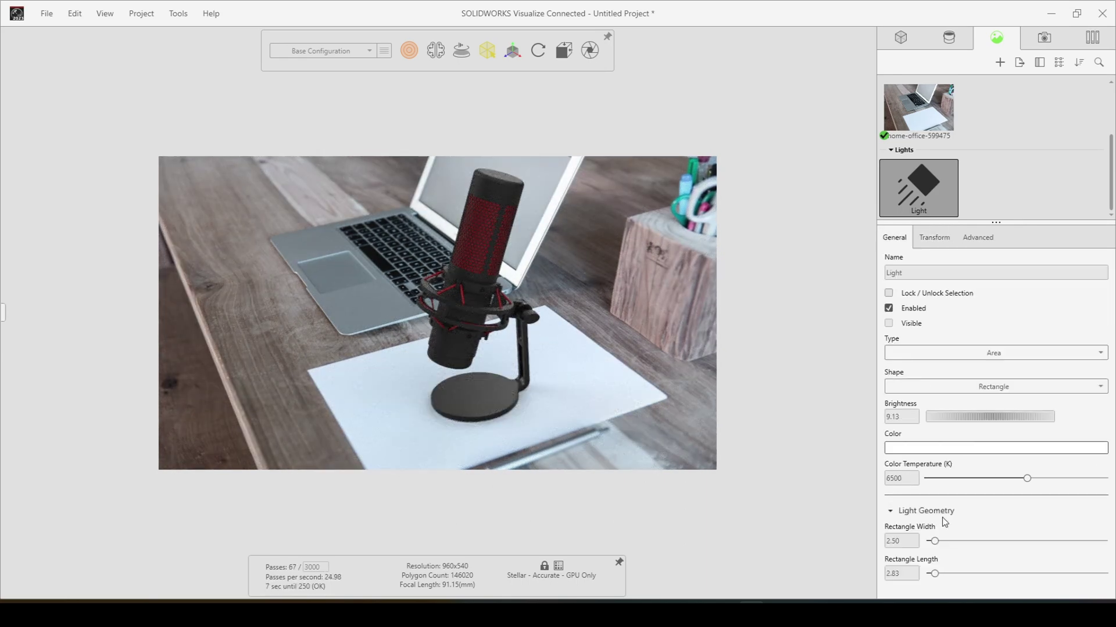
drag(933, 541, 931, 574)
text(13)
key(Tab)
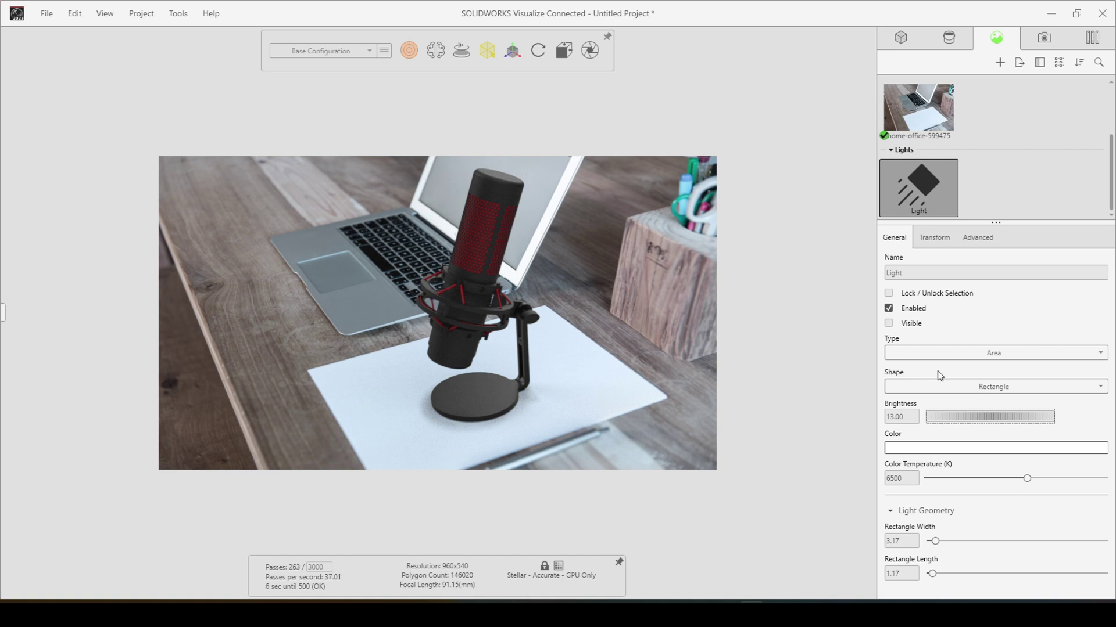
Open the Output Tools render settings from the toolbar flyout and review them.
click(563, 50)
click(595, 47)
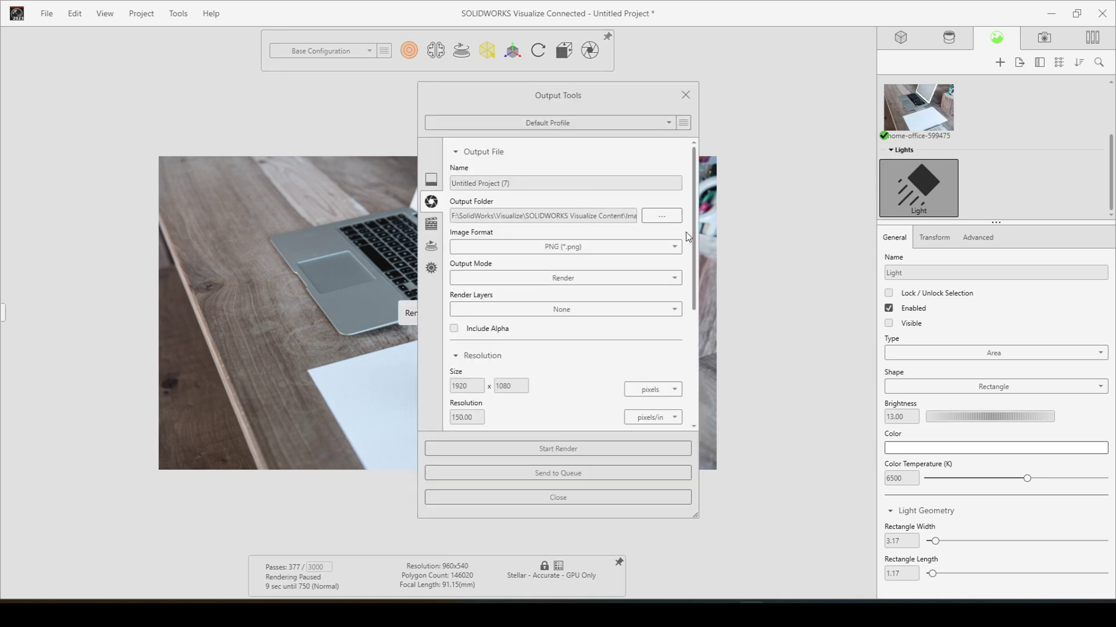
scroll(695, 221, down, 3)
scroll(682, 400, up, 3)
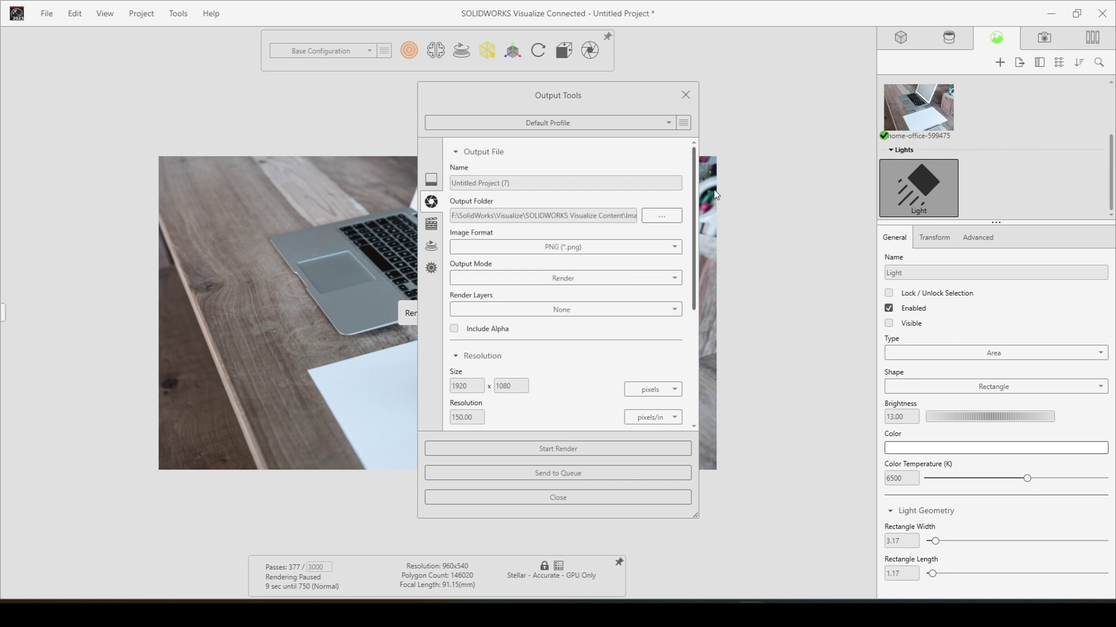